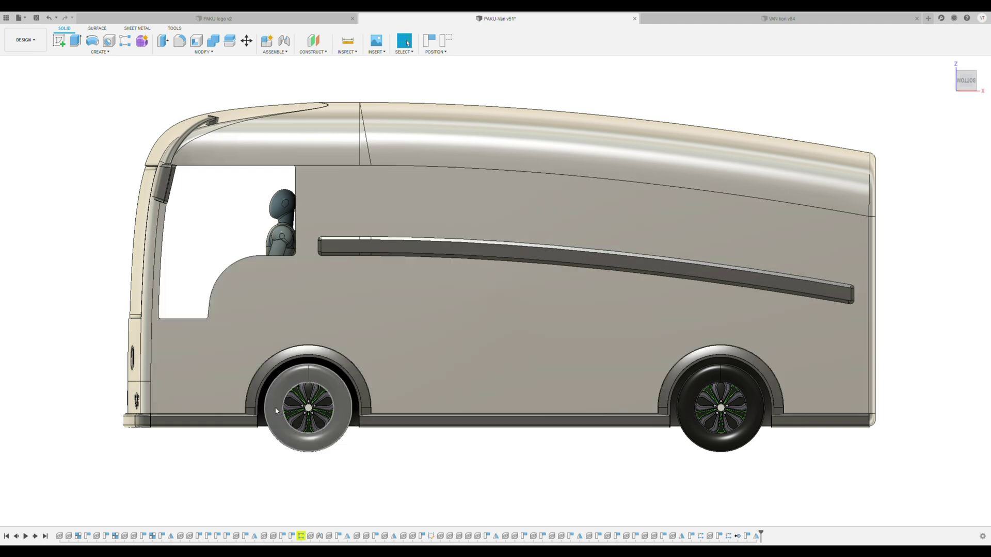
Step: Highlight the front wheel's spoke faces, green-outlined inserts and dark panels between the spokes all around the rim
scroll(310, 433, "up", 10)
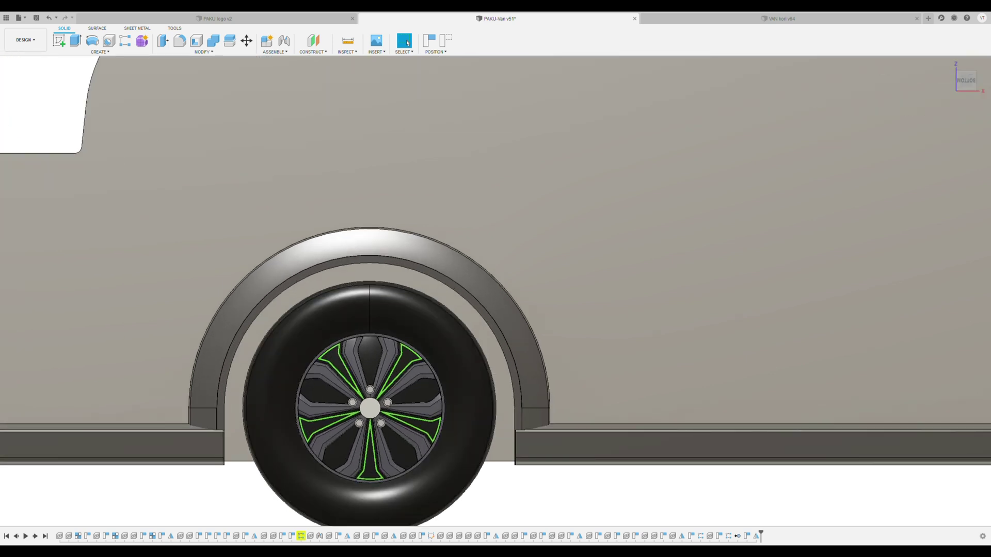
scroll(405, 492, "down", 2)
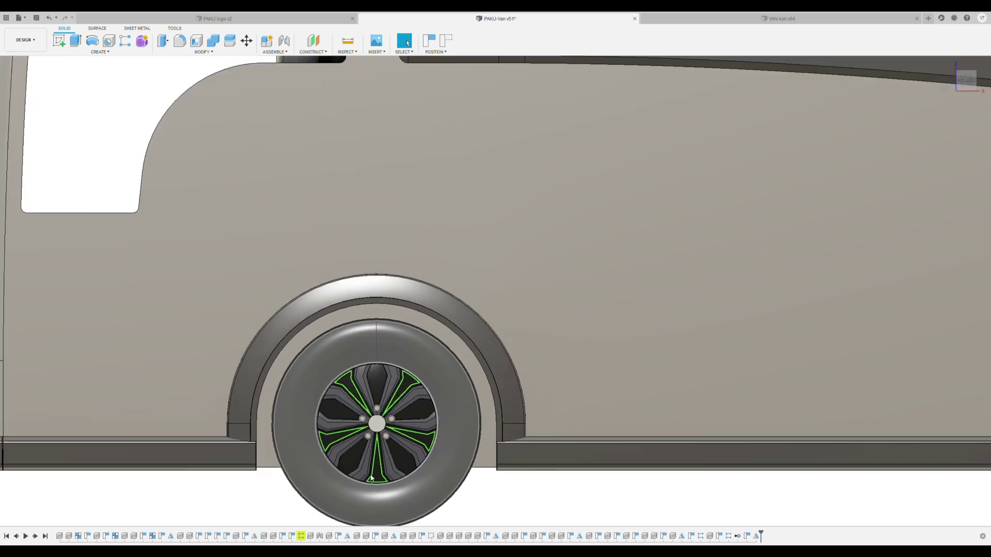
left_click_drag(346, 426, 409, 329)
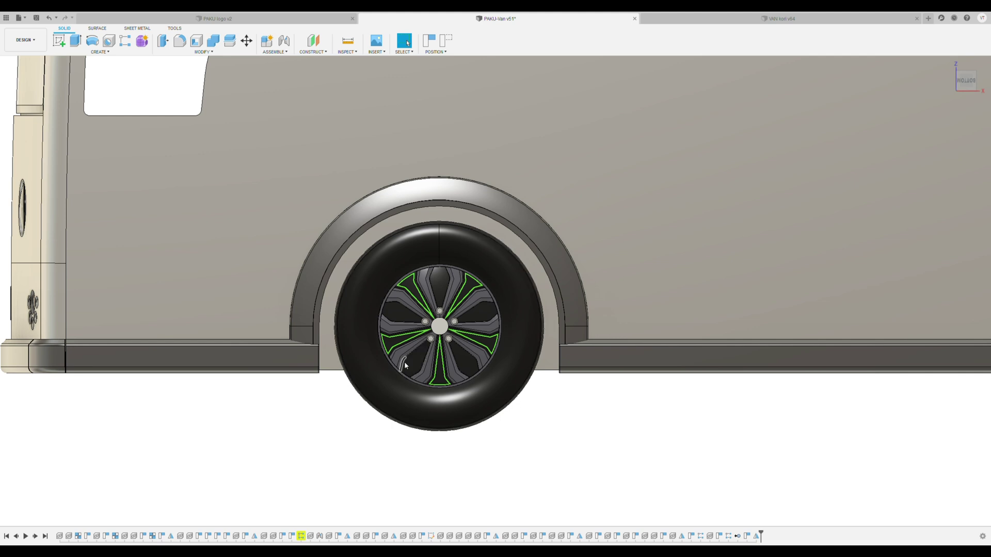
scroll(404, 362, "up", 5)
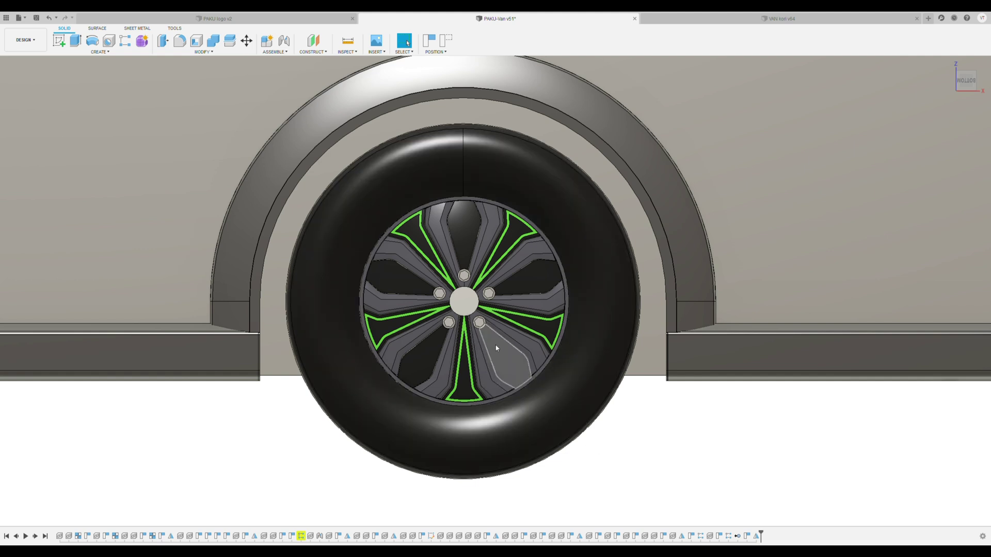
left_click(384, 331)
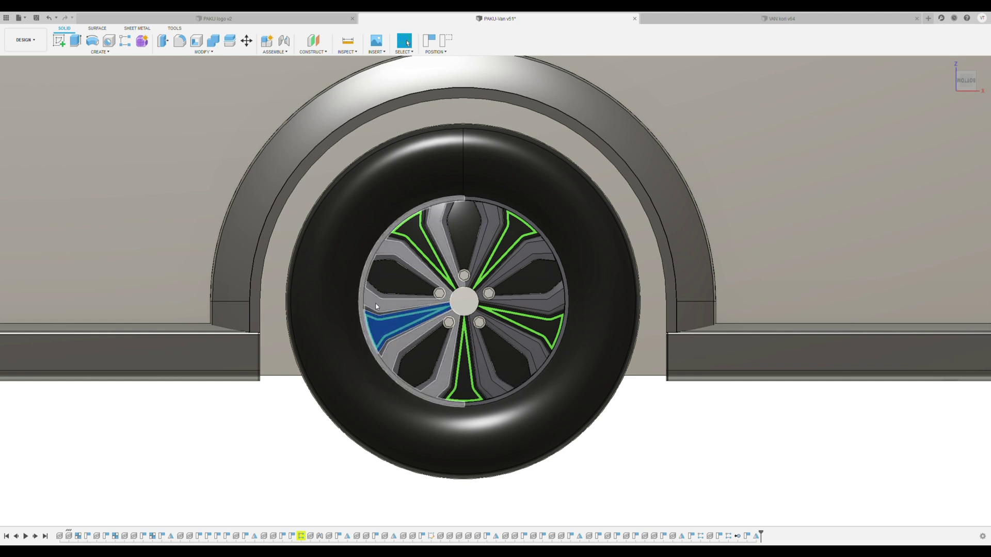
left_click(401, 271)
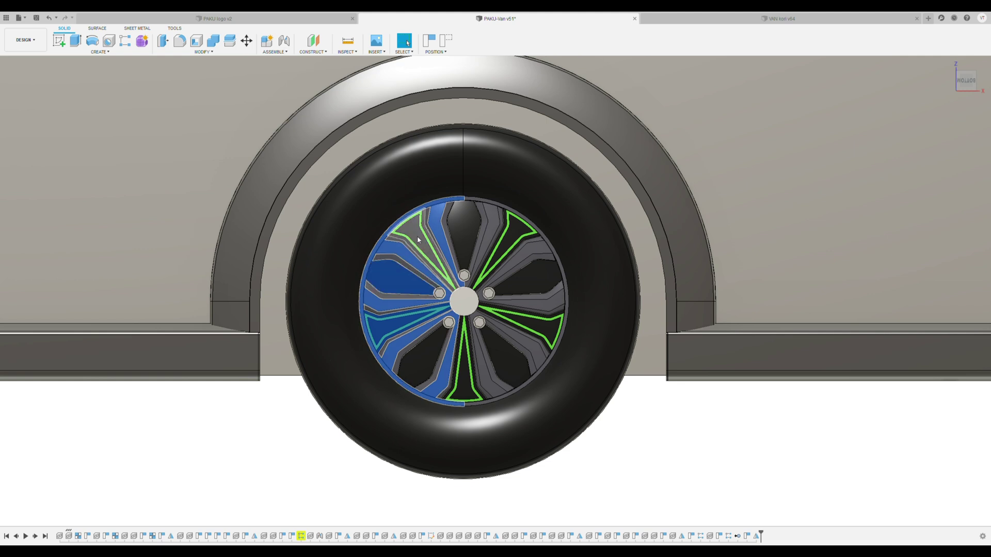
left_click(471, 229)
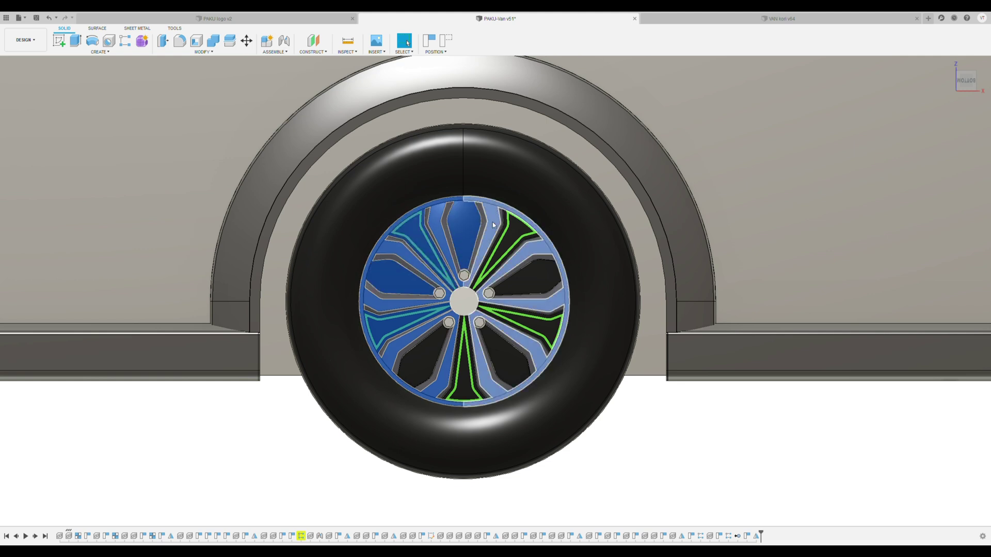
left_click(492, 222)
left_click(534, 278)
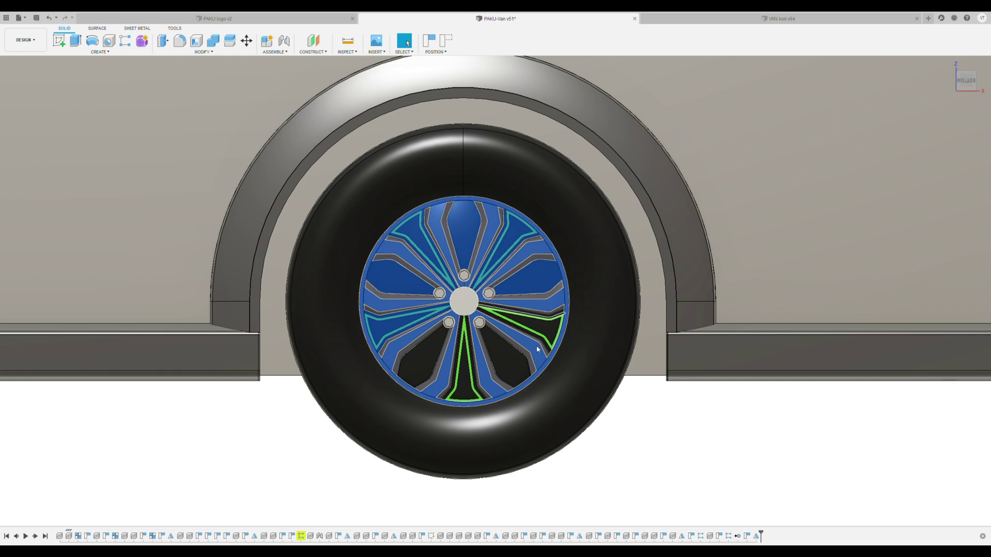
left_click(535, 342)
left_click(508, 361)
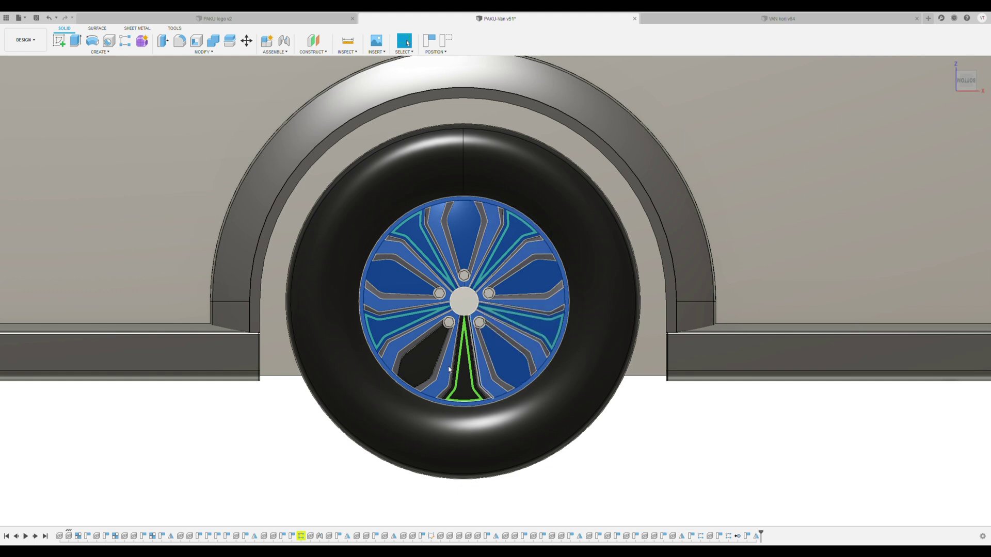
left_click(442, 370)
left_click(428, 365)
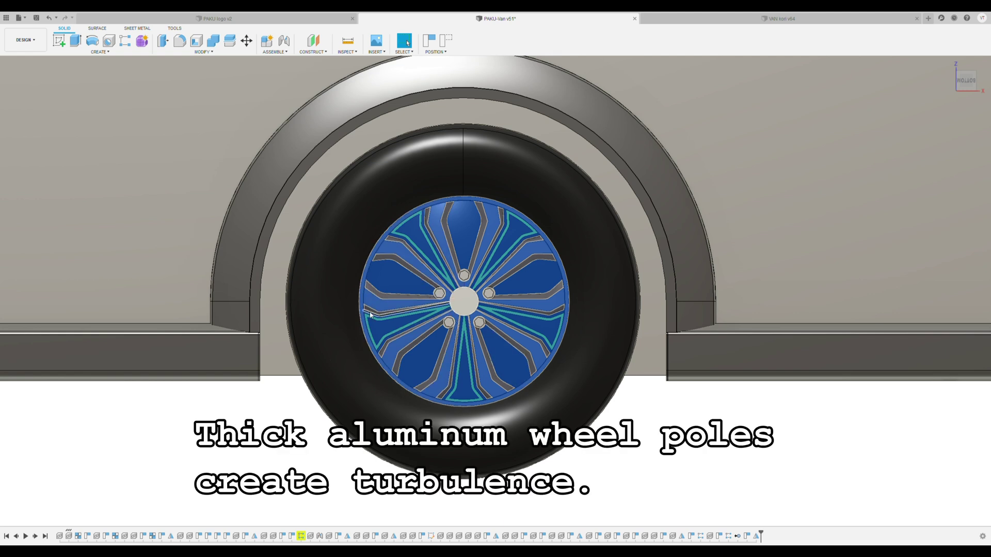
Step: Examine the highlighted rim faces up close, from below and from the side, and clear the selection
scroll(383, 319, "up", 5)
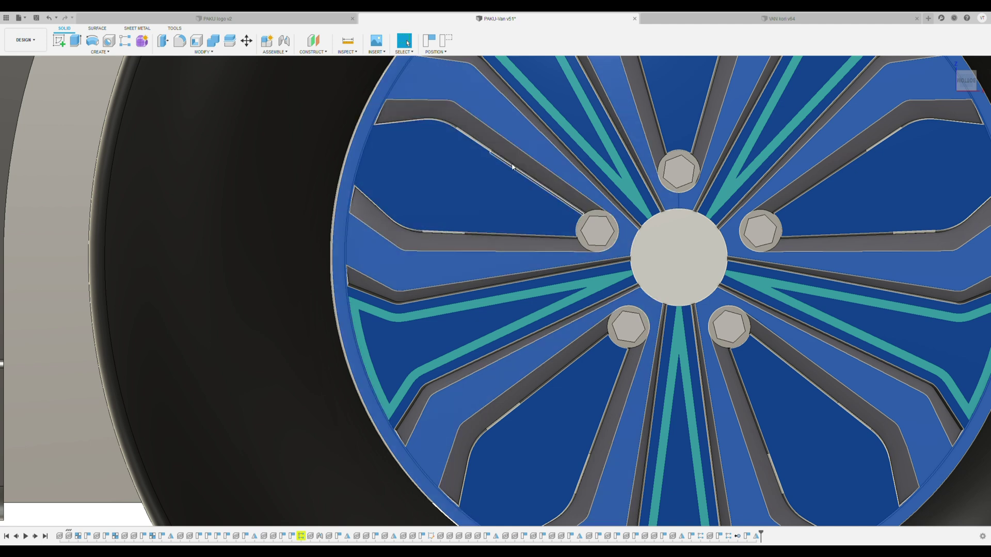
scroll(513, 166, "down", 6)
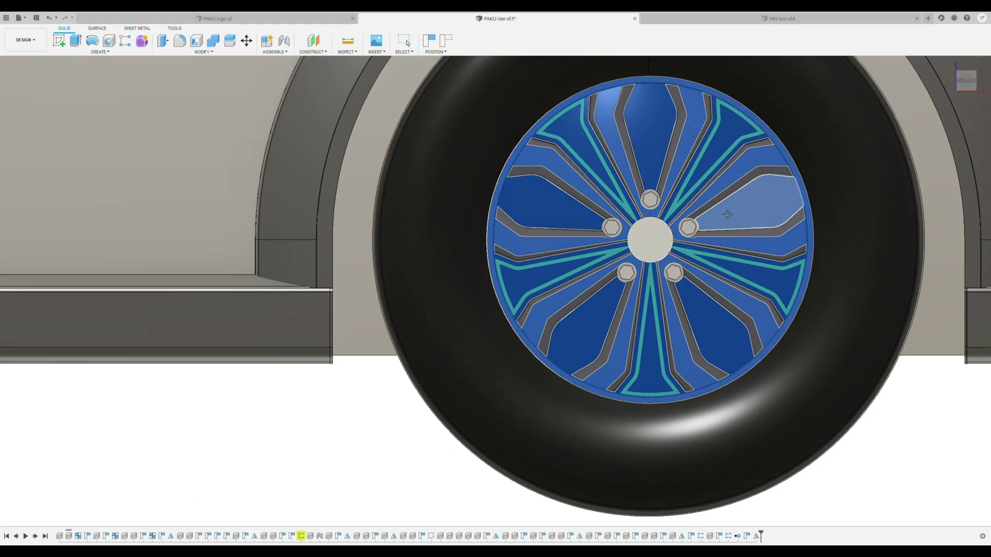
left_click_drag(733, 216, 626, 237)
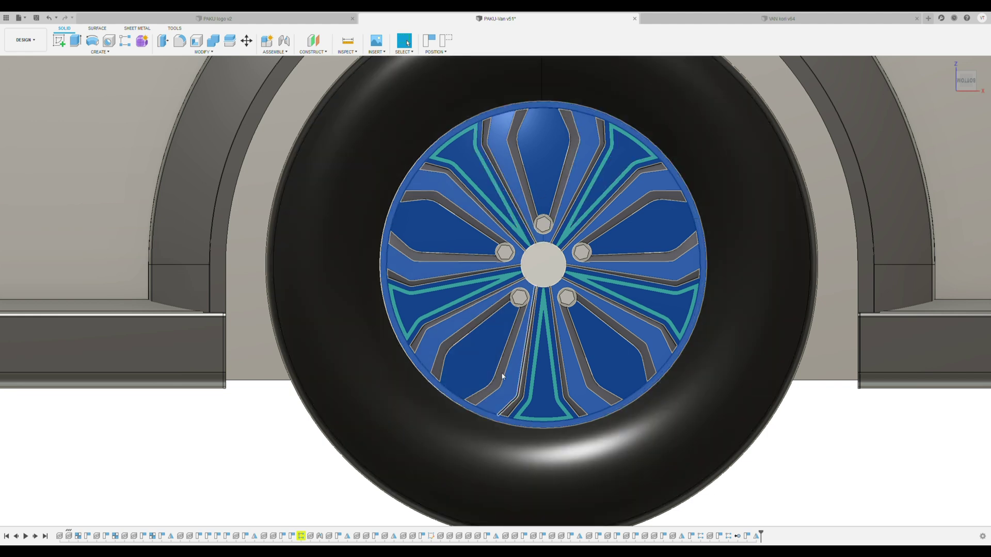
left_click_drag(514, 328, 568, 308)
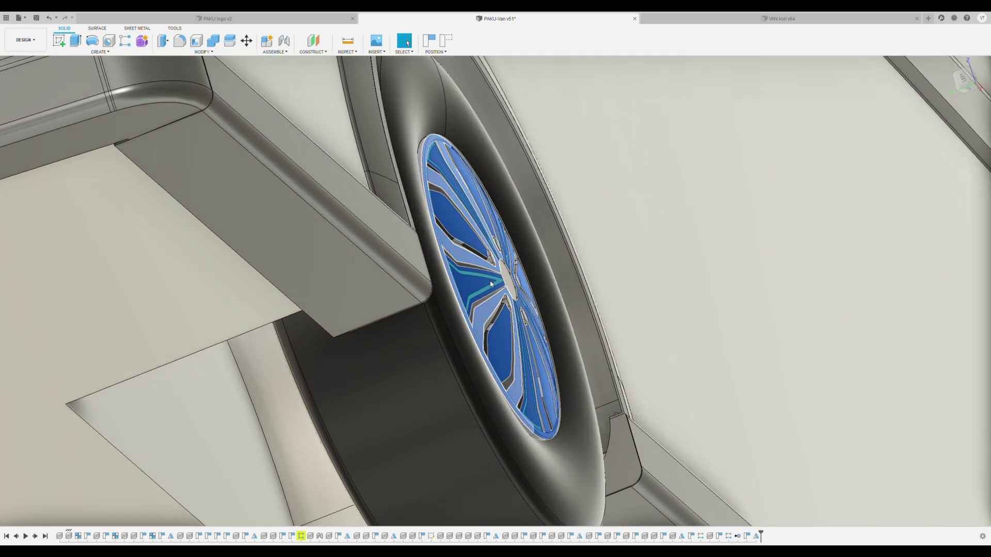
left_click_drag(486, 293, 498, 287)
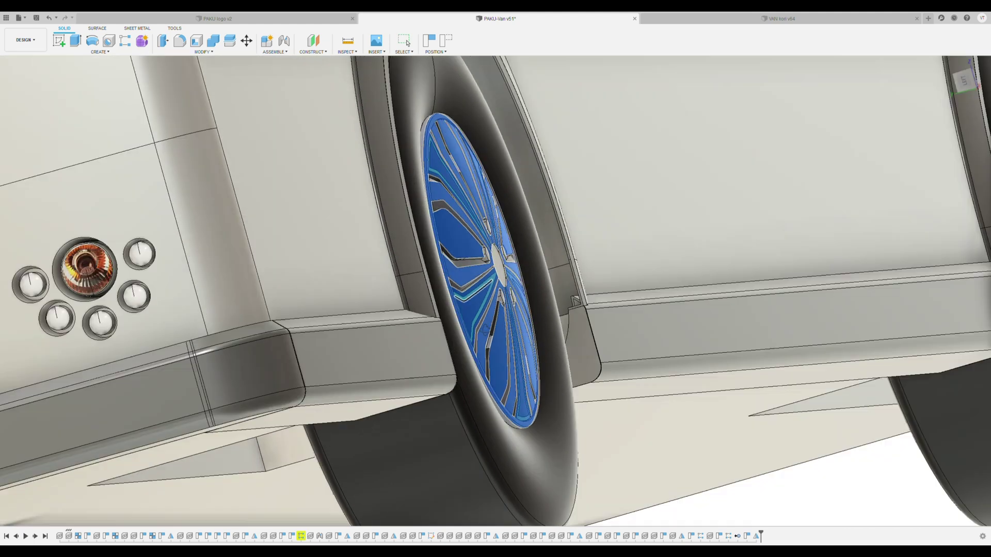
left_click_drag(485, 329, 497, 278)
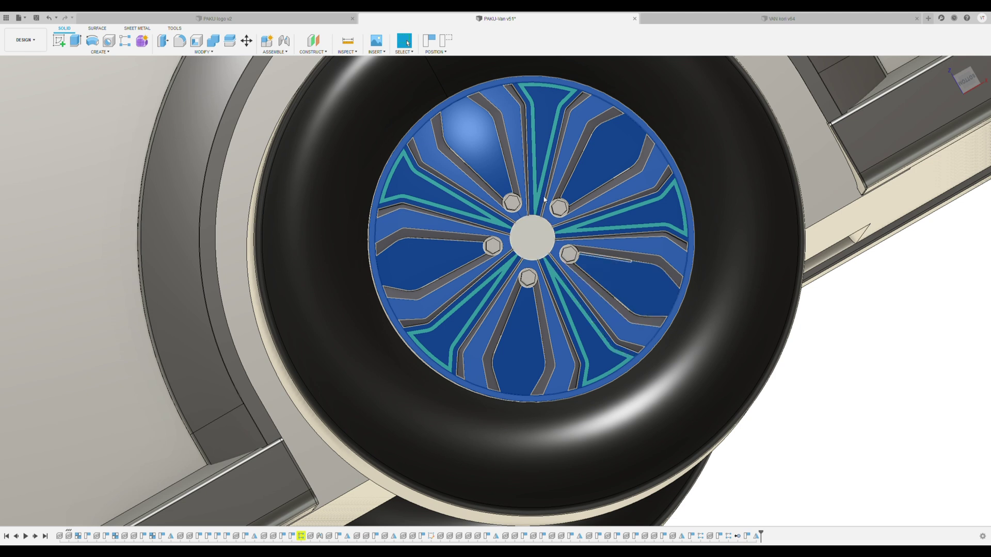
left_click_drag(534, 194, 534, 237)
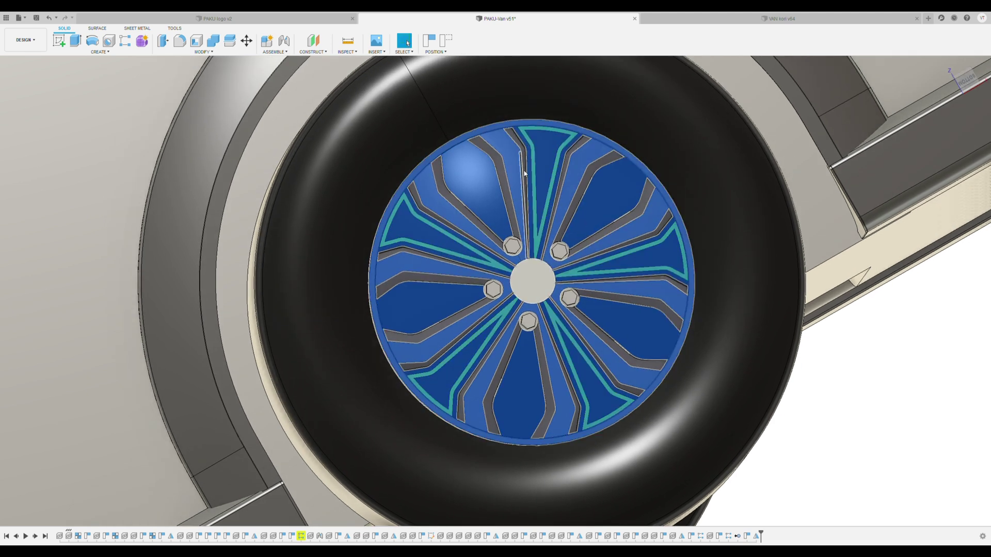
left_click(844, 405)
mouse_move(844, 405)
left_mouse_down()
mouse_move(822, 408)
mouse_move(824, 425)
mouse_move(835, 413)
left_mouse_up()
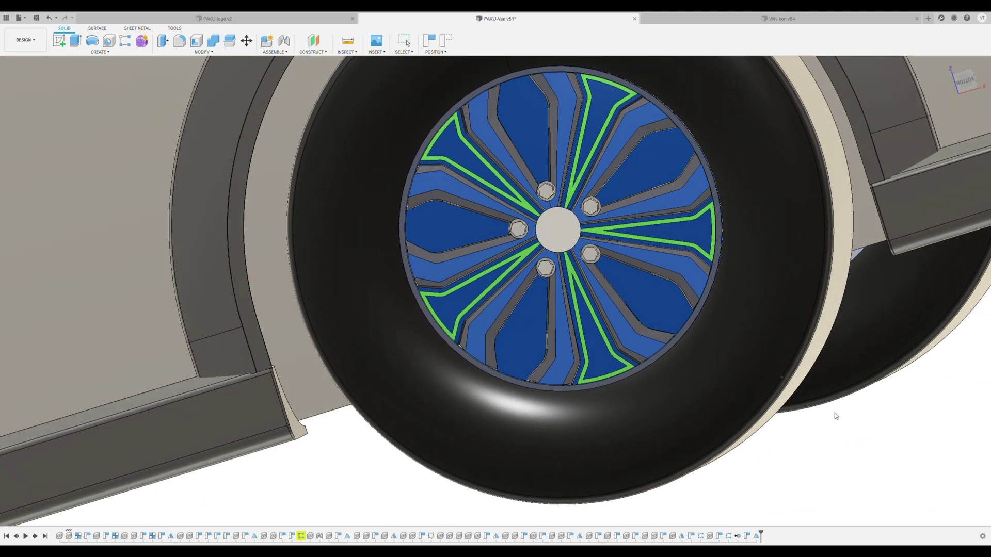
key("Escape")
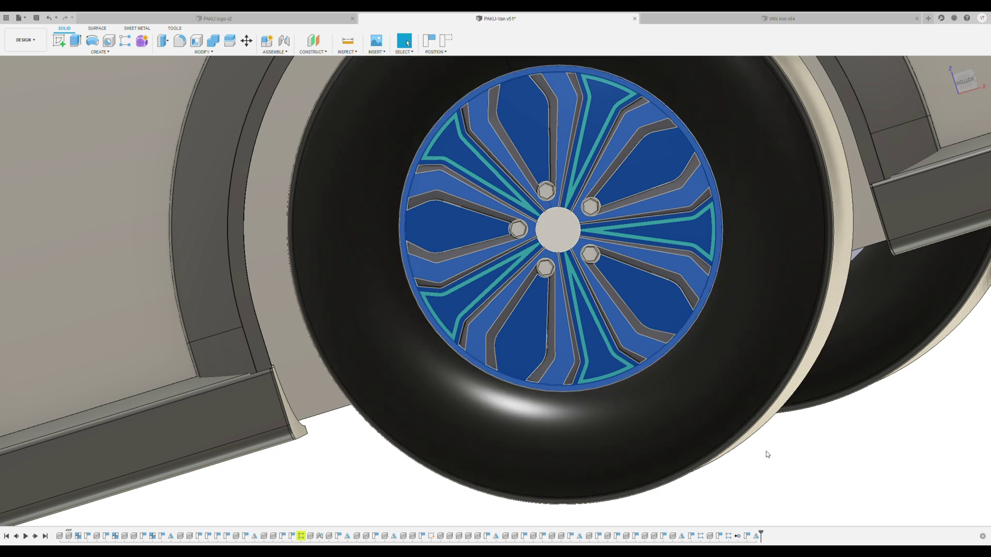
left_click(767, 452)
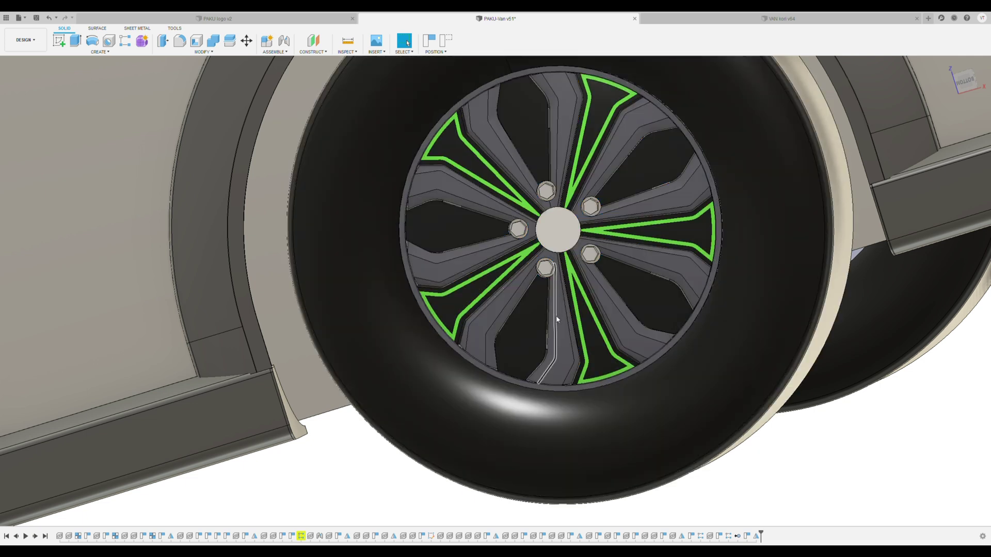
Step: Highlight one spoke's bevelled edge face and examine the depth of the recessed panels between the spokes, ending with nothing selected
left_click_drag(557, 318, 419, 325)
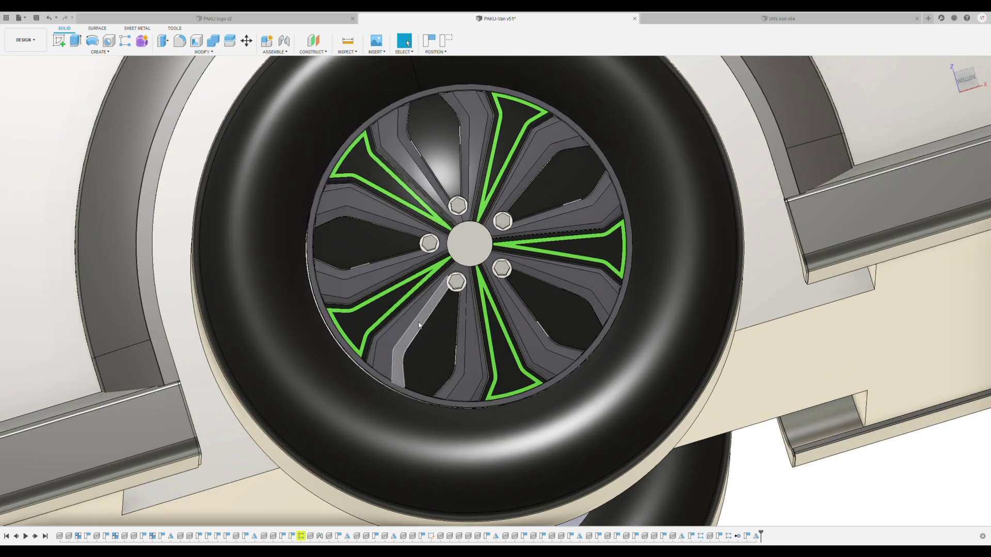
left_click(421, 323)
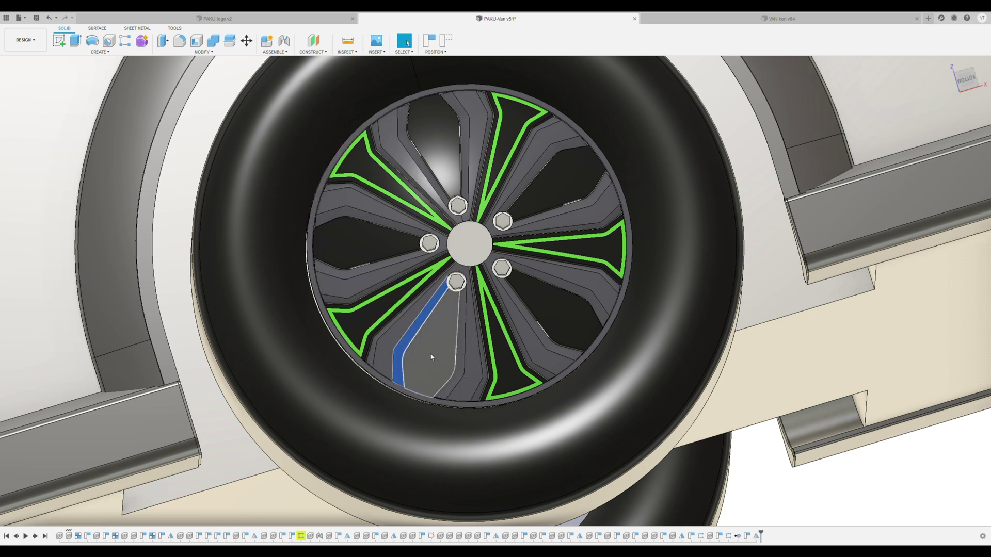
mouse_move(493, 322)
left_mouse_down()
mouse_move(517, 341)
mouse_move(499, 330)
left_mouse_up()
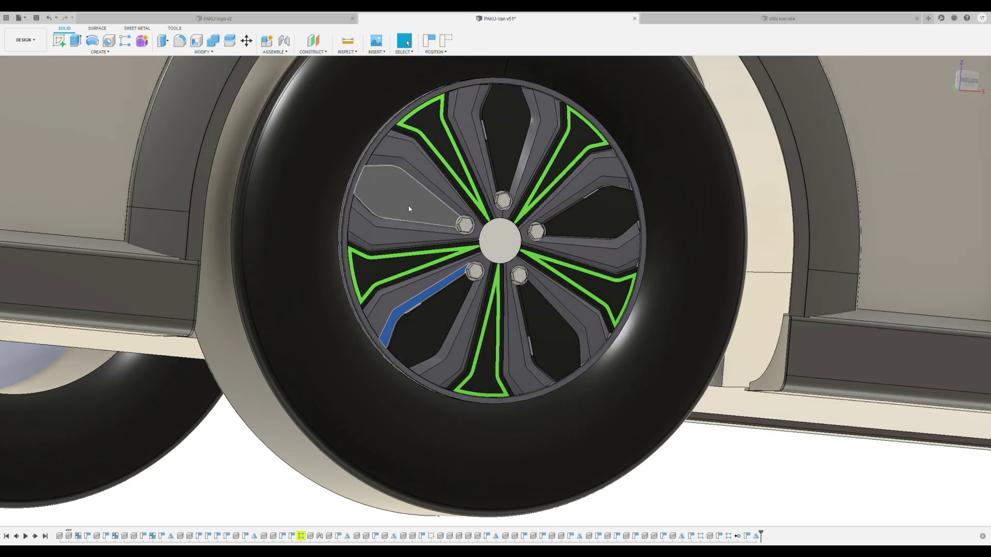
scroll(408, 229, "up", 1)
left_click_drag(409, 230, 454, 297)
scroll(412, 275, "up", 5)
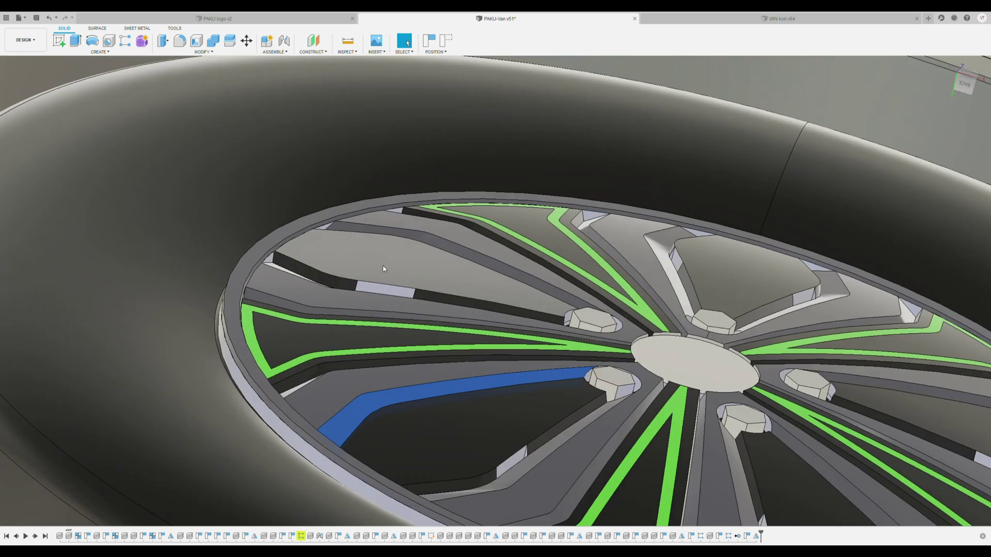
scroll(394, 293, "up", 3)
left_click_drag(393, 293, 434, 295)
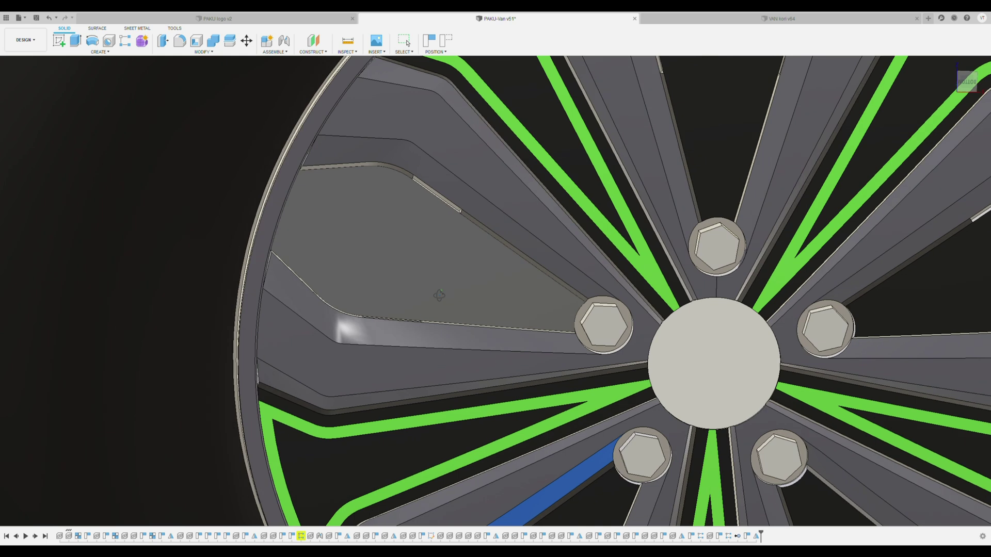
scroll(449, 285, "down", 5)
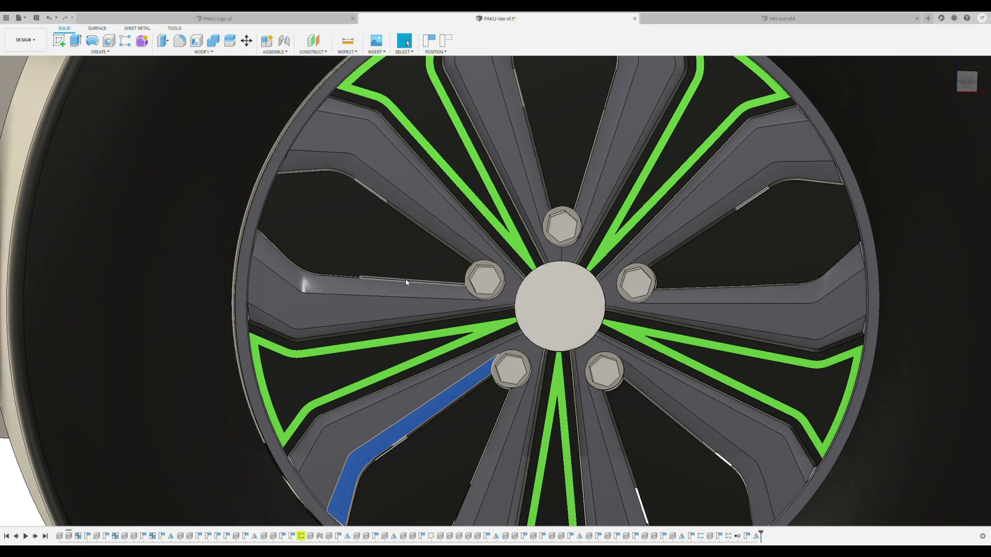
scroll(406, 282, "down", 5)
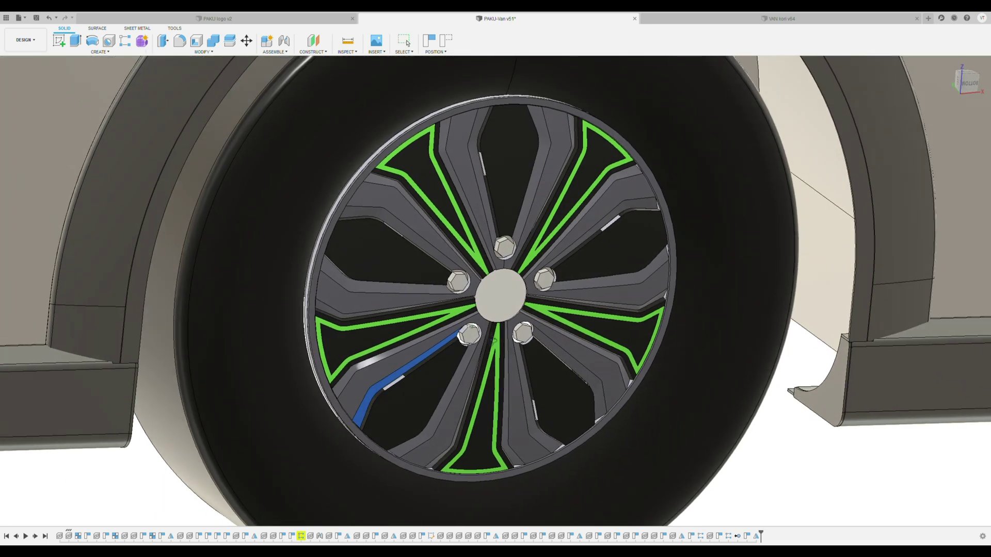
mouse_move(493, 341)
left_mouse_down()
mouse_move(479, 360)
mouse_move(502, 331)
left_mouse_up()
left_click(769, 487)
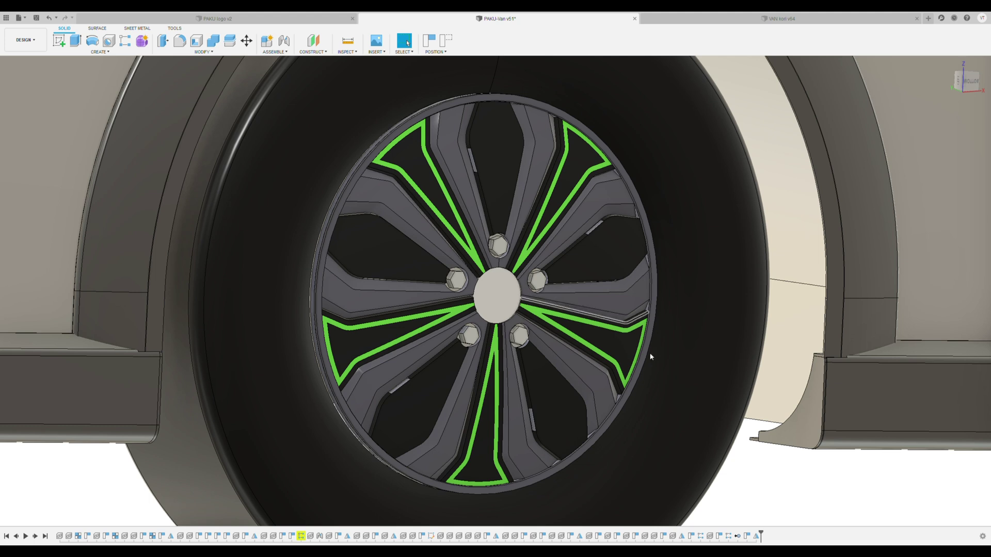
Step: Examine the front wheel's rim, green-outlined inserts and tyre from several angles and distances
scroll(550, 313, "up", 2)
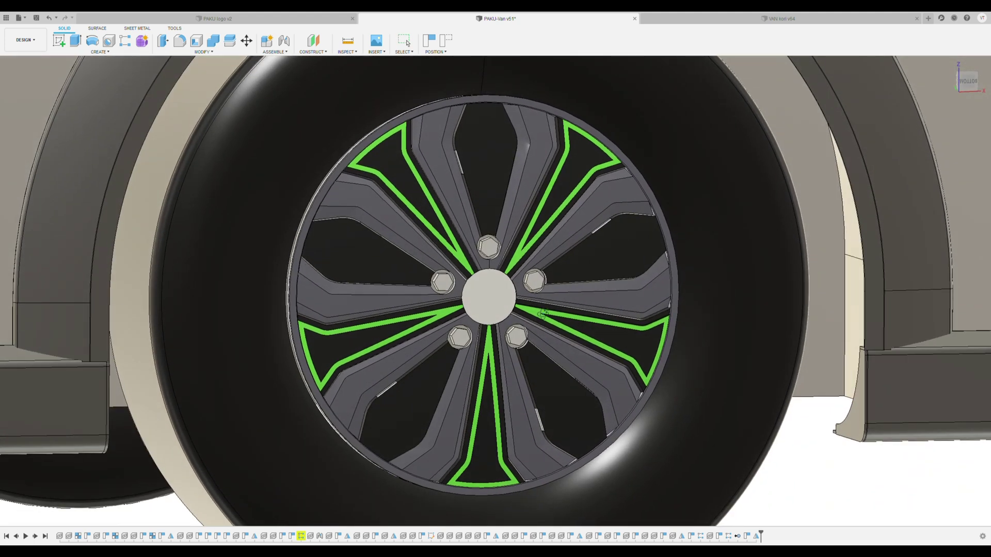
mouse_move(542, 313)
left_mouse_down()
mouse_move(557, 300)
mouse_move(546, 316)
left_mouse_up()
key("Escape")
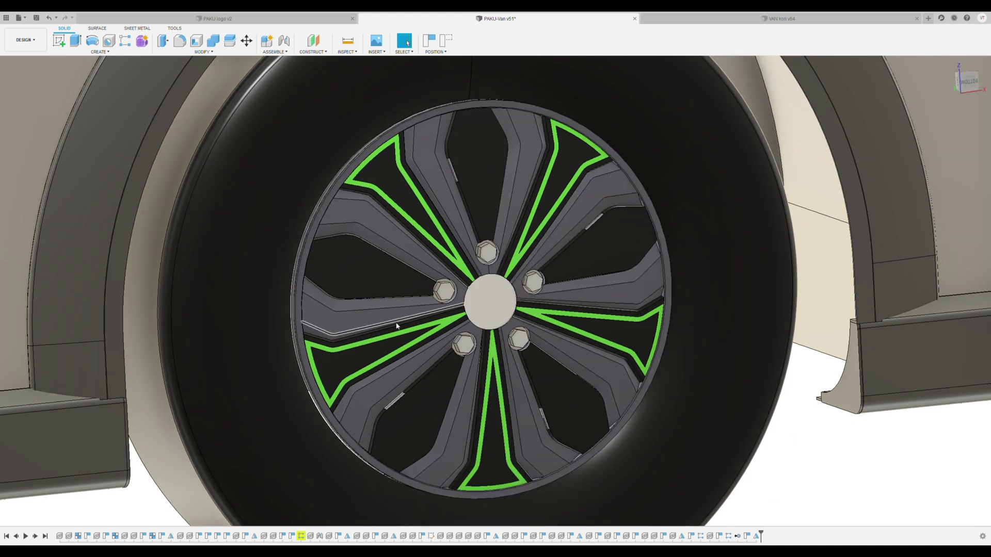
scroll(460, 351, "down", 3)
left_click_drag(466, 355, 428, 326)
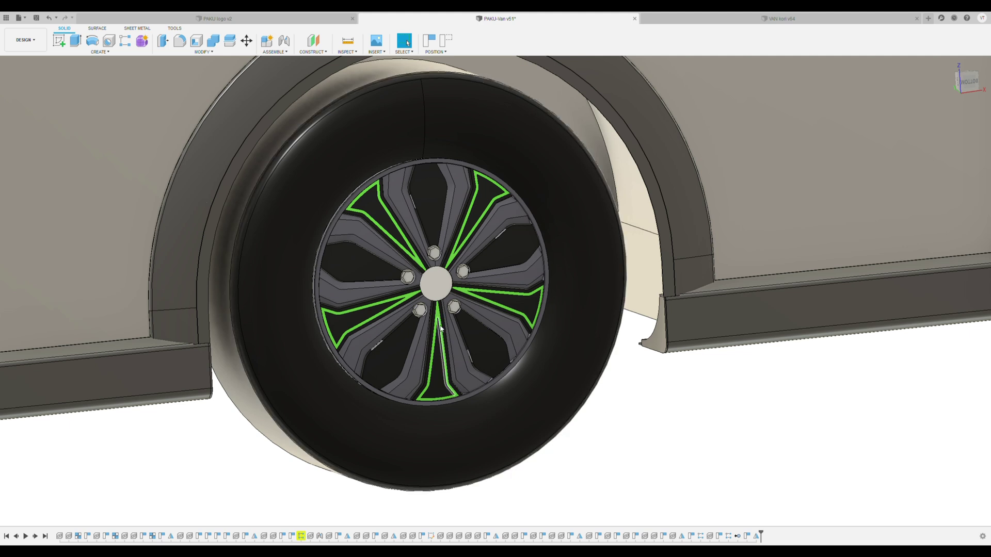
left_click_drag(471, 346, 465, 318)
key("Escape")
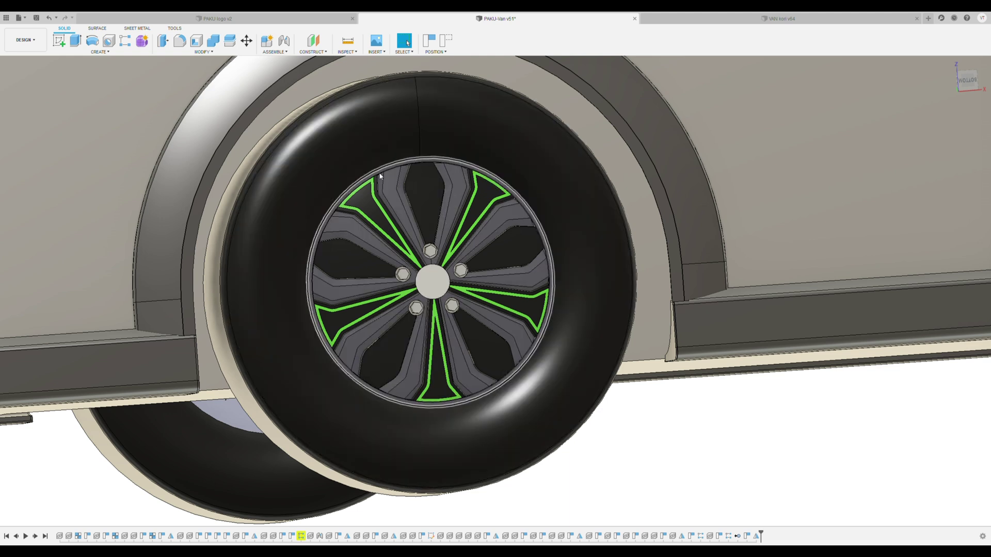
scroll(372, 177, "up", 1)
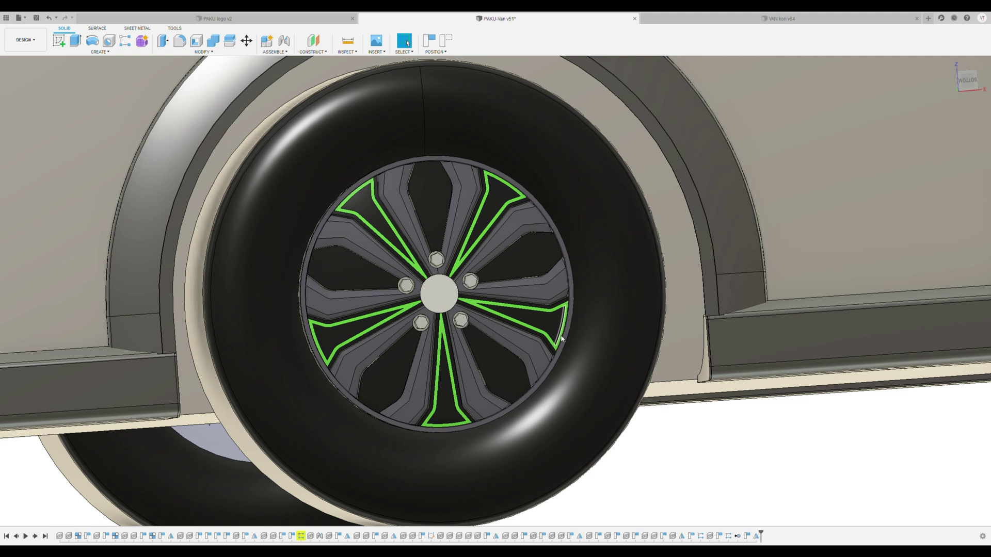
scroll(563, 330, "up", 3)
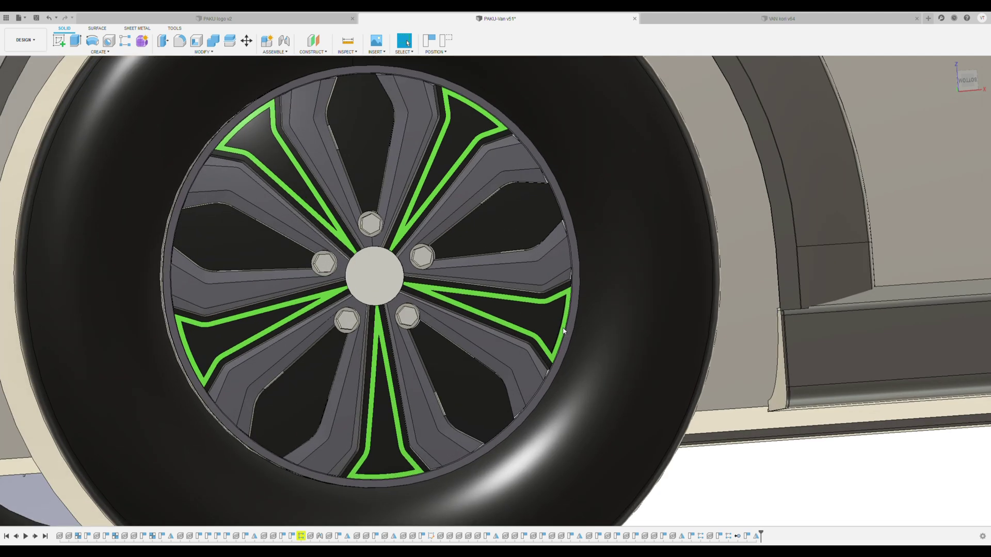
scroll(563, 331, "down", 3)
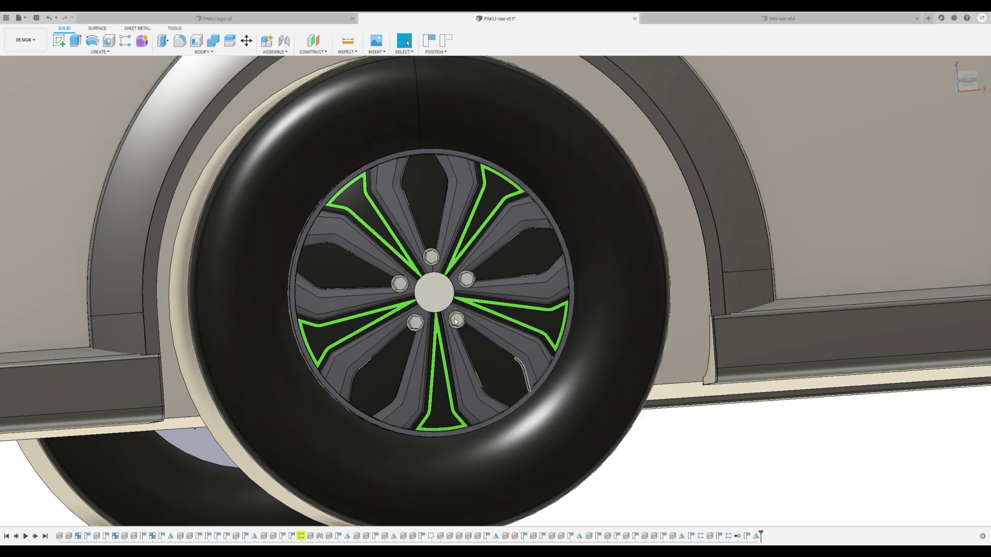
Step: Examine the front wheel within its arch and side skirts, comparing the closed rim panels up close and from farther away
left_click_drag(456, 319, 465, 327)
scroll(465, 326, "down", 4)
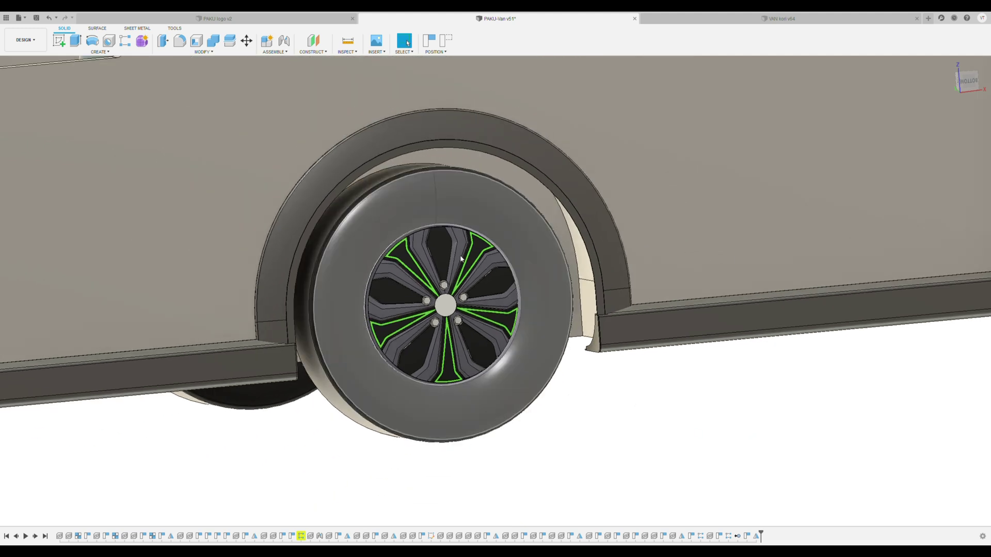
scroll(428, 232, "up", 4)
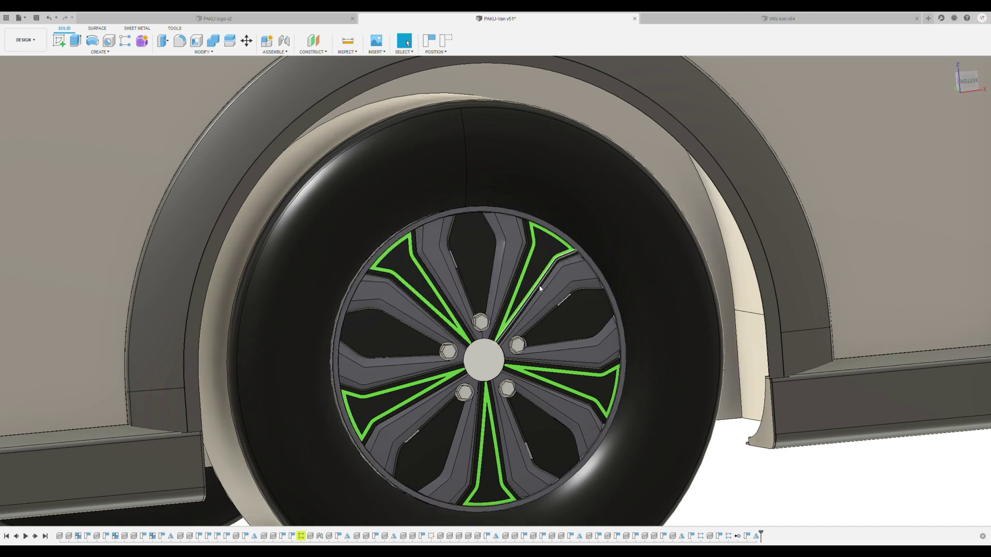
scroll(703, 485, "down", 5)
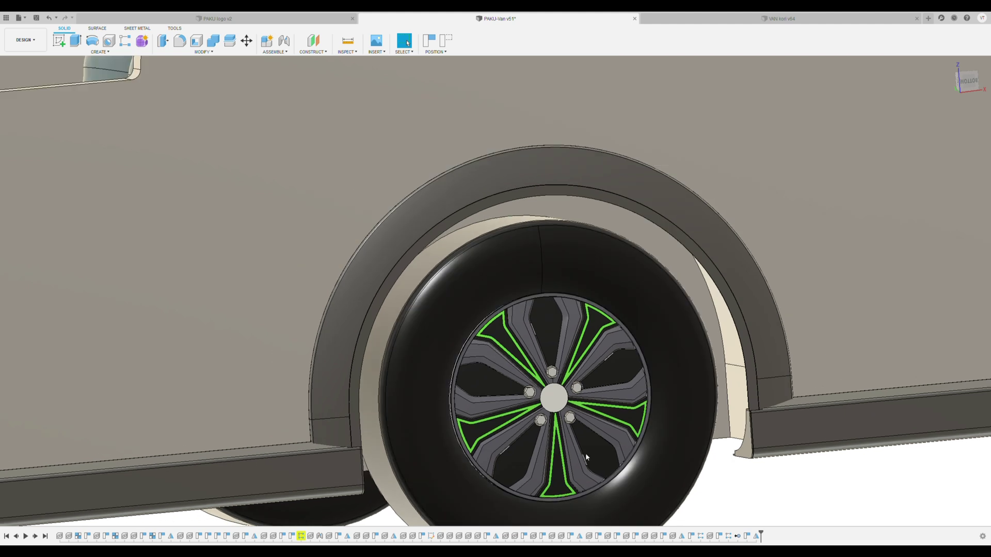
left_click_drag(568, 425, 548, 354)
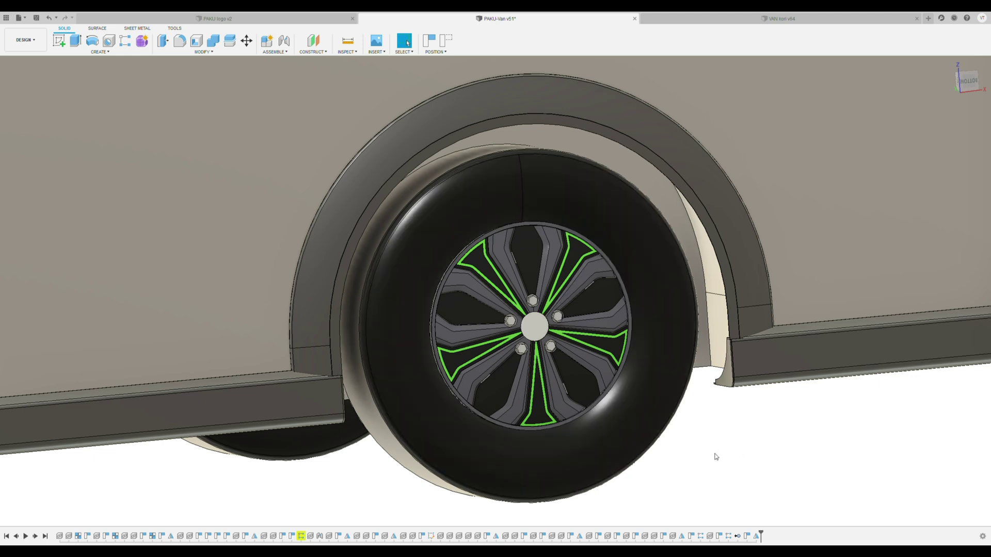
scroll(516, 379, "up", 5)
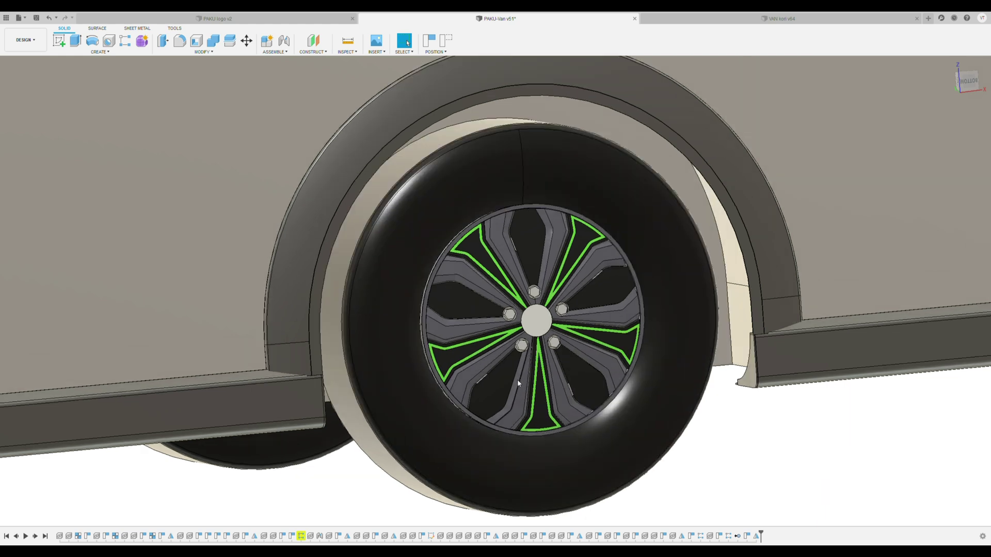
scroll(617, 388, "down", 5)
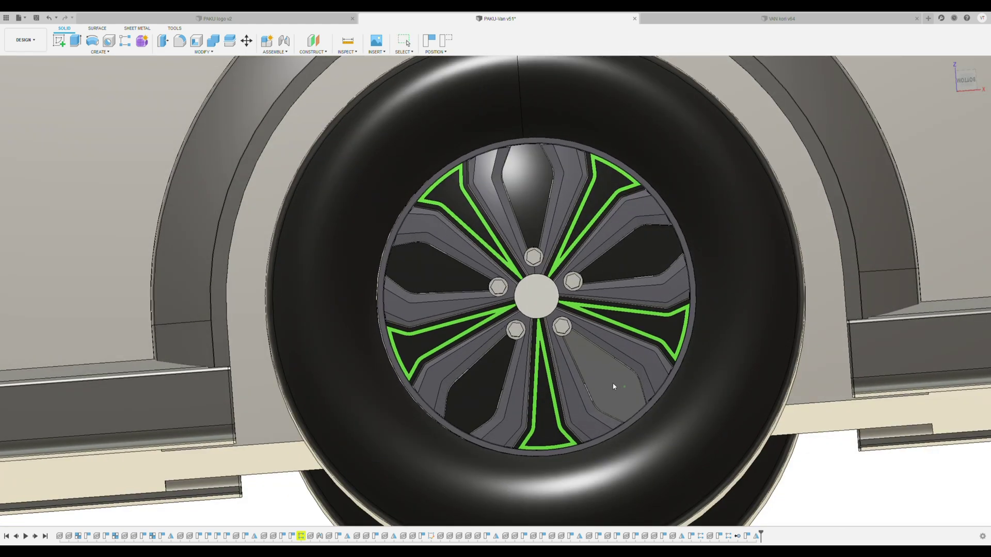
left_click_drag(578, 366, 548, 357)
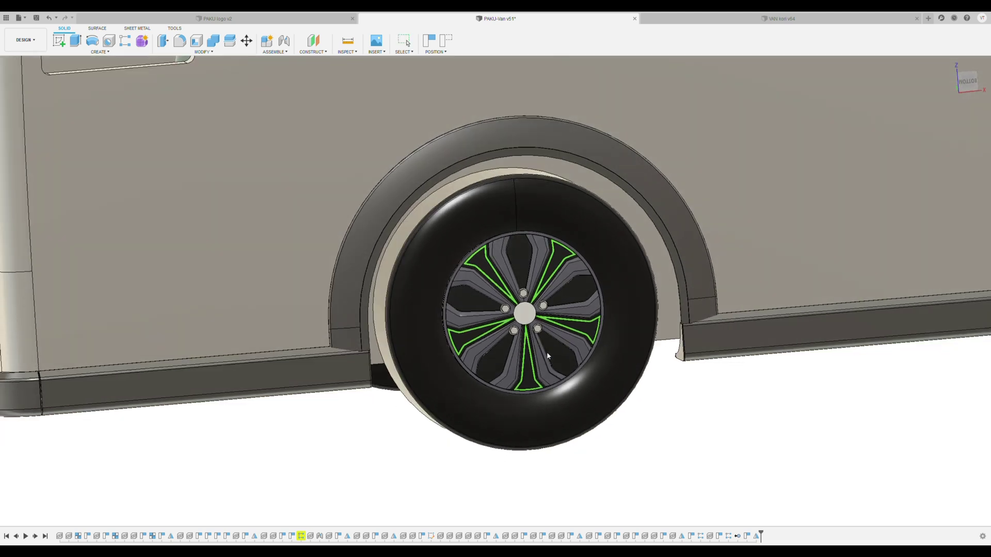